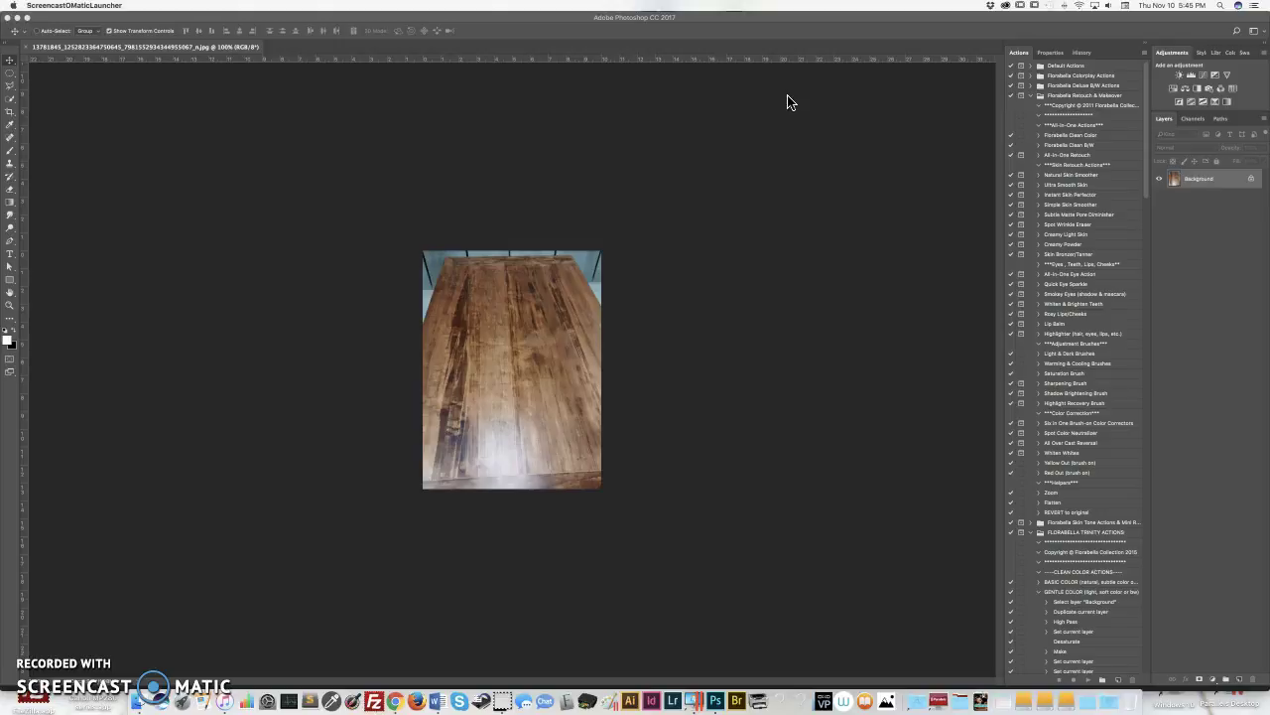
Open the tabletop photo in Save for Web (Legacy) to prepare an optimized JPEG export
{"action": "left_click", "coordinate": [543, 31]}
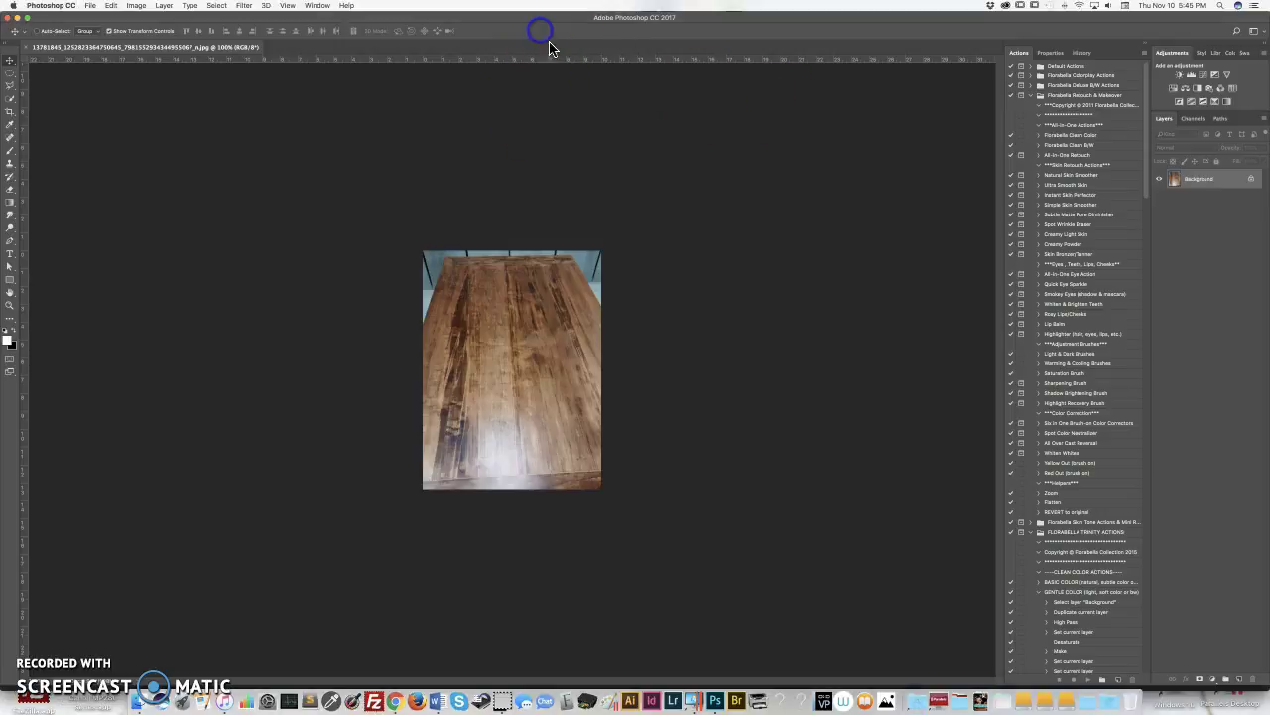
{"action": "left_click", "coordinate": [91, 8]}
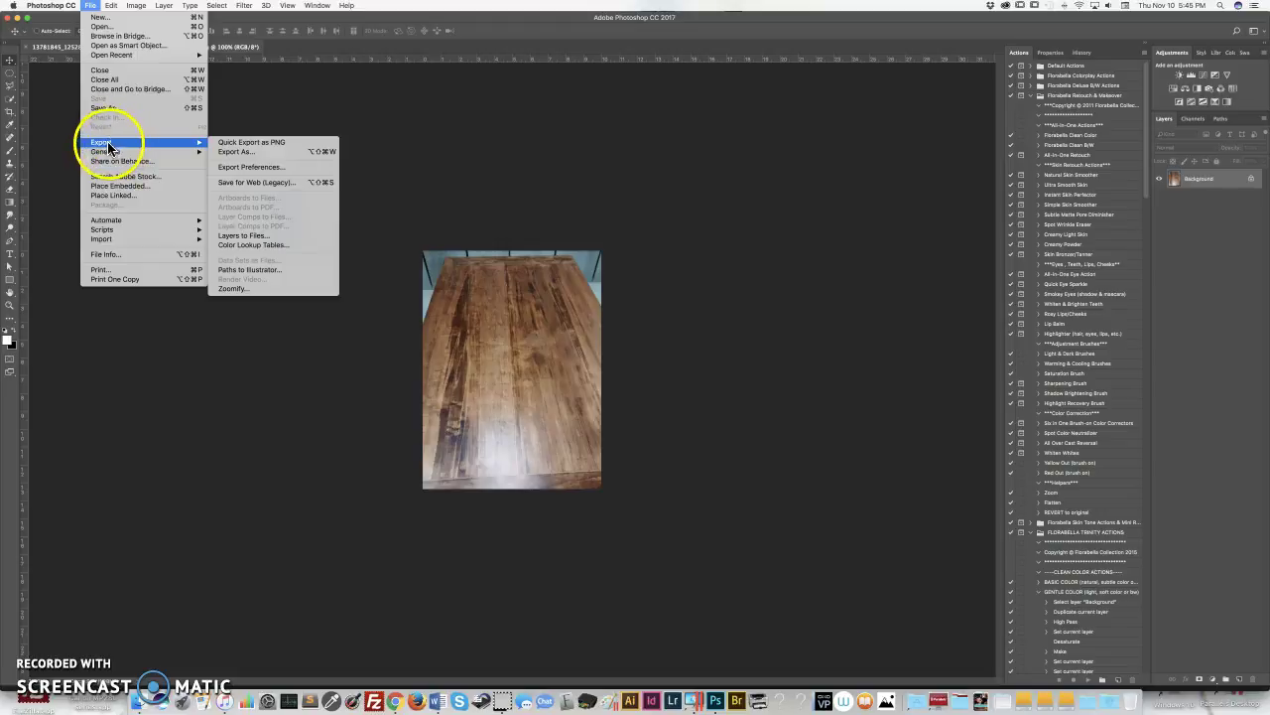
{"action": "mouse_move", "coordinate": [107, 146]}
{"action": "left_click", "coordinate": [239, 183]}
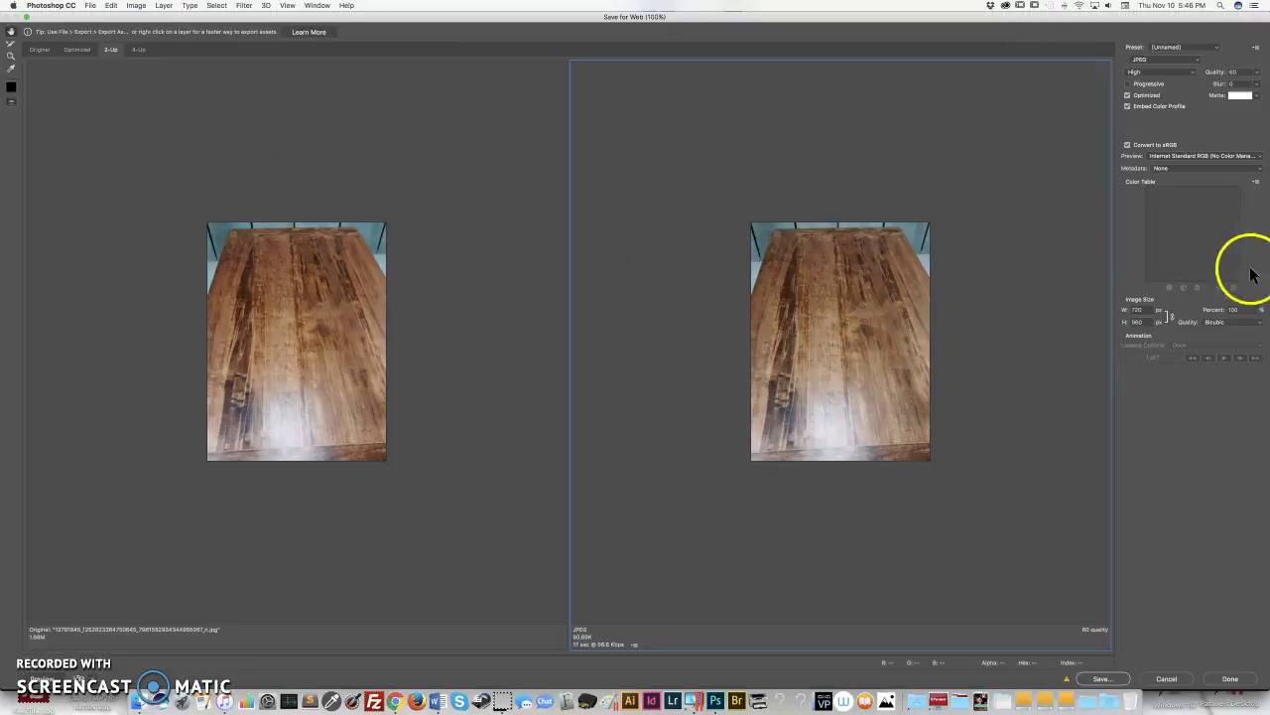
{"action": "left_click", "coordinate": [1138, 309]}
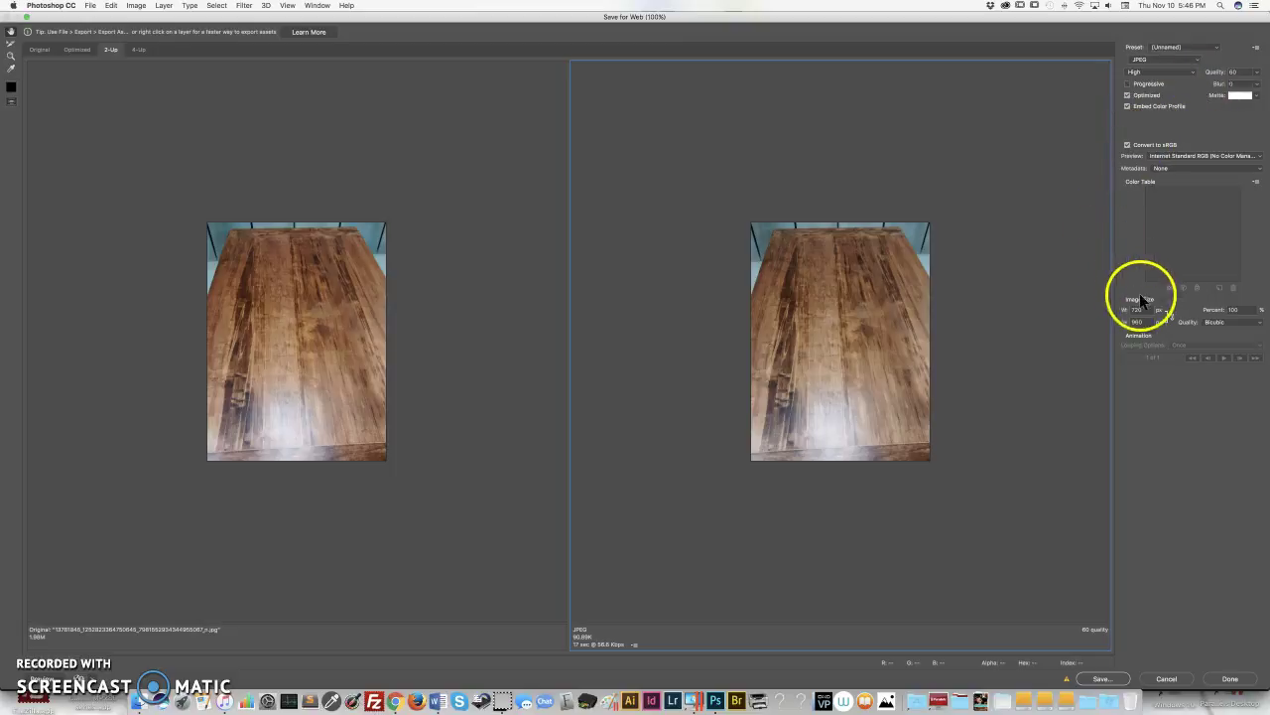
Lower the JPEG quality to 50 for the optimized version of the tabletop photo
{"action": "left_click", "coordinate": [1259, 73]}
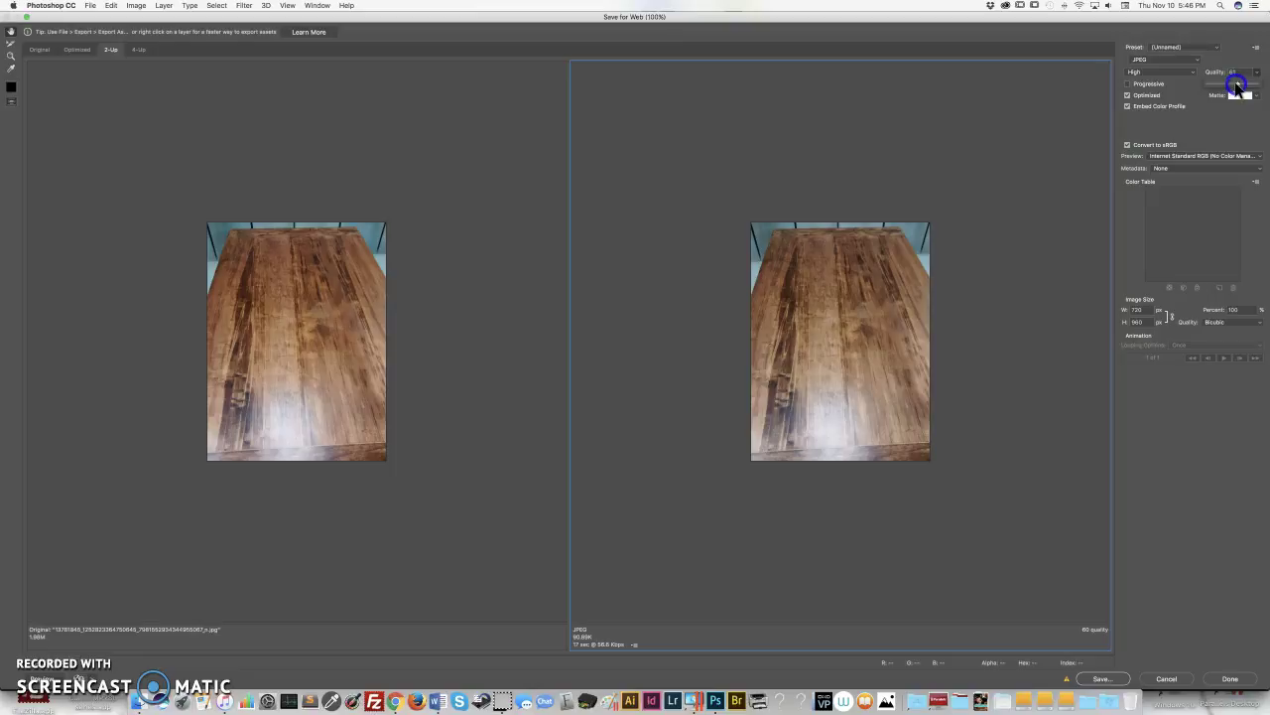
{"action": "left_click_drag", "start_coordinate": [1236, 87], "coordinate": [1235, 85]}
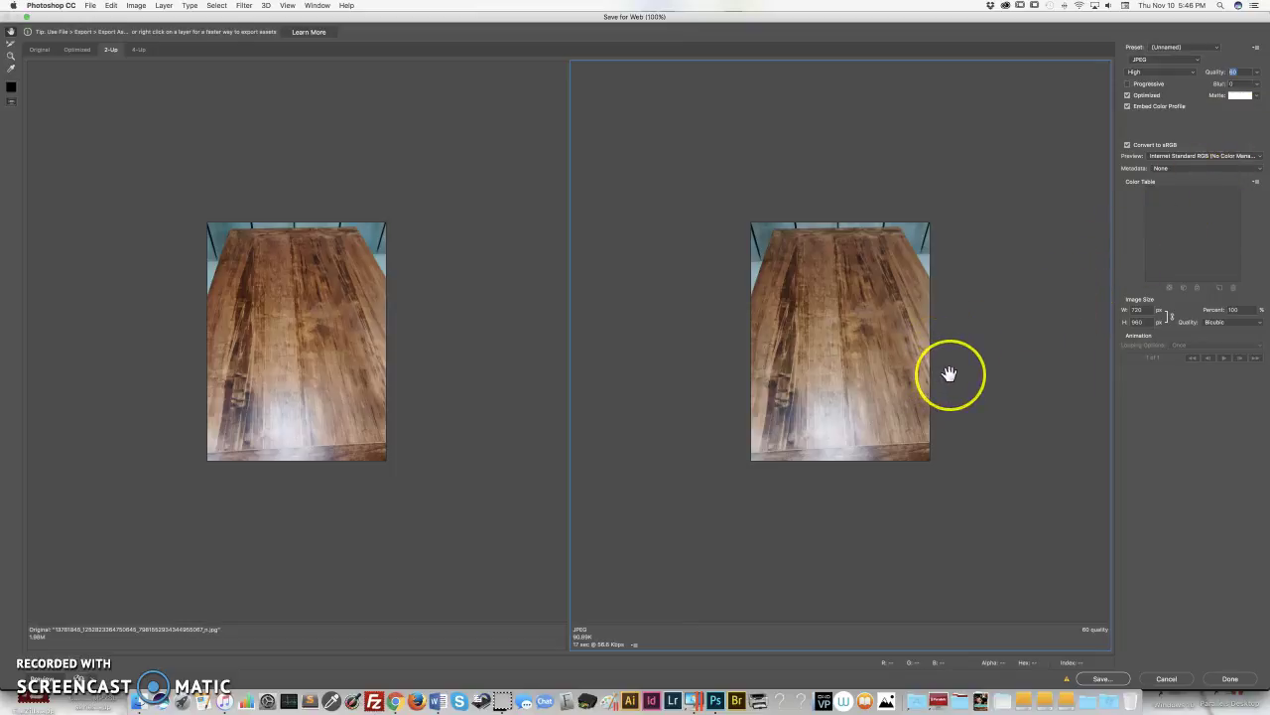
{"action": "left_click", "coordinate": [1255, 75]}
{"action": "left_click", "coordinate": [1233, 71]}
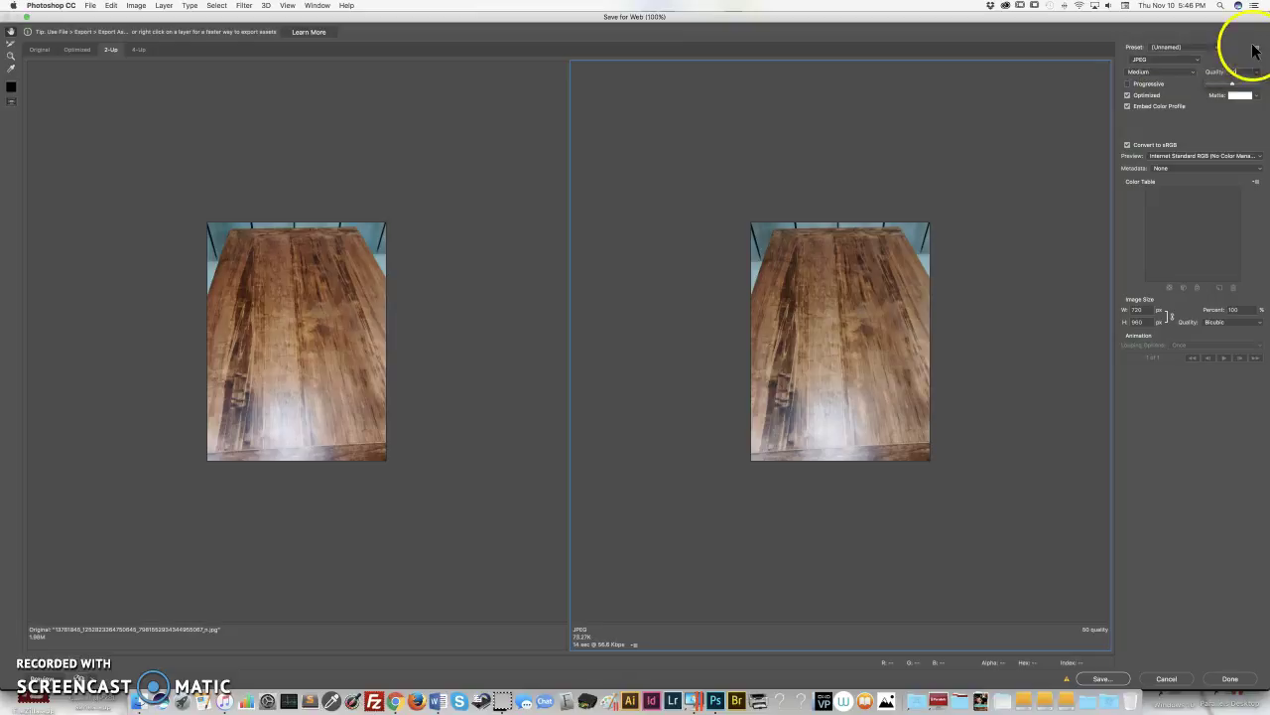
{"action": "left_click", "coordinate": [1189, 121]}
{"action": "left_click", "coordinate": [1204, 129]}
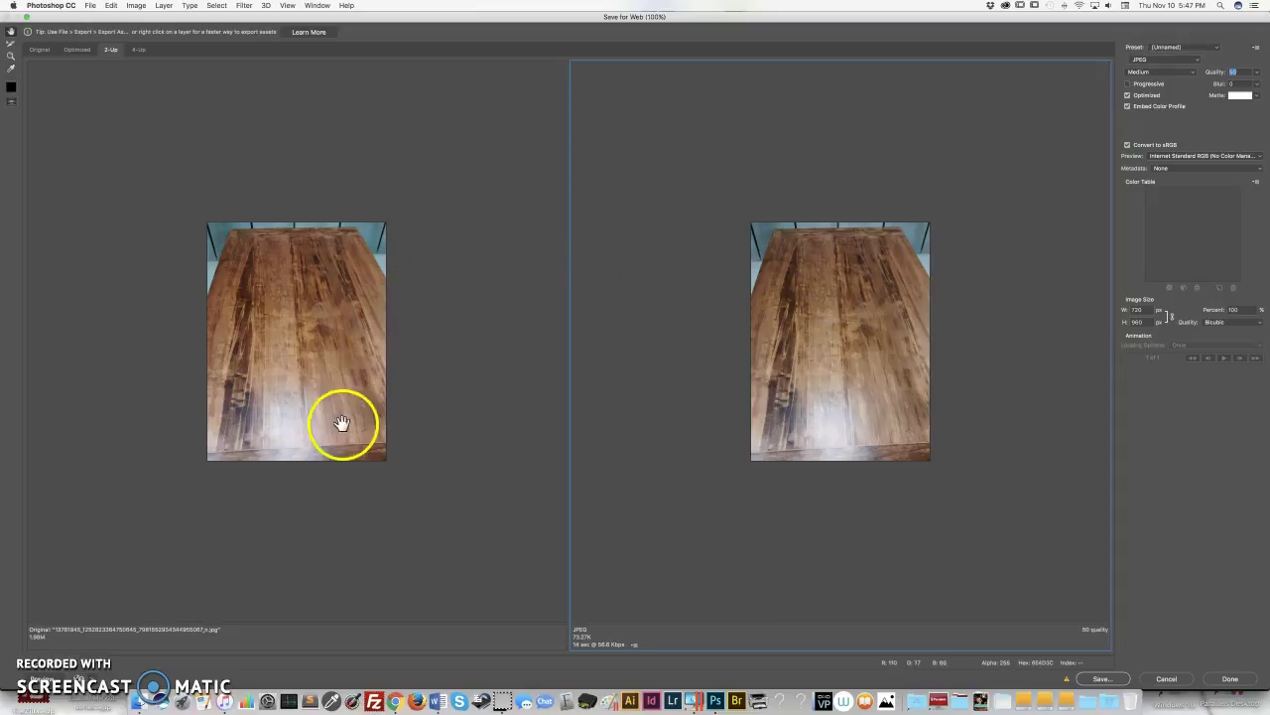
{"action": "left_click", "coordinate": [844, 335]}
{"action": "left_click", "coordinate": [1235, 82]}
{"action": "left_click", "coordinate": [964, 260]}
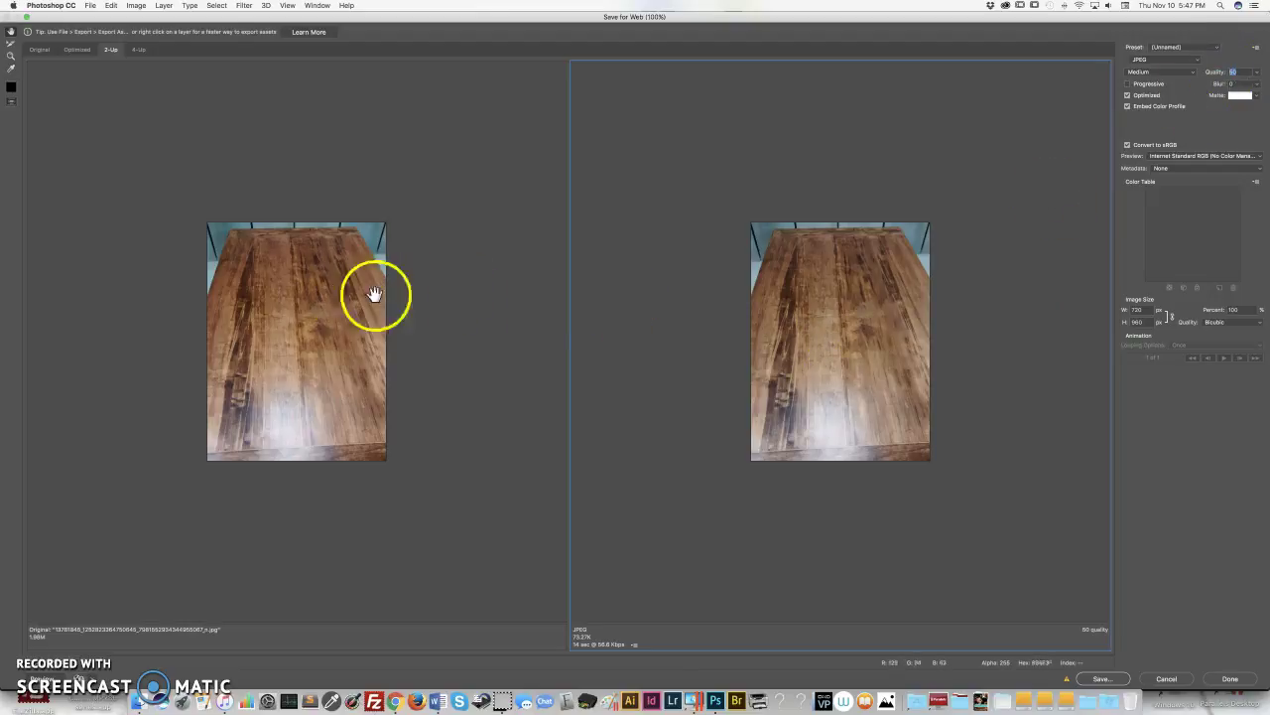
Switch the JPEG quality to 60 for comparison and return it to 50
{"action": "left_click", "coordinate": [1257, 74]}
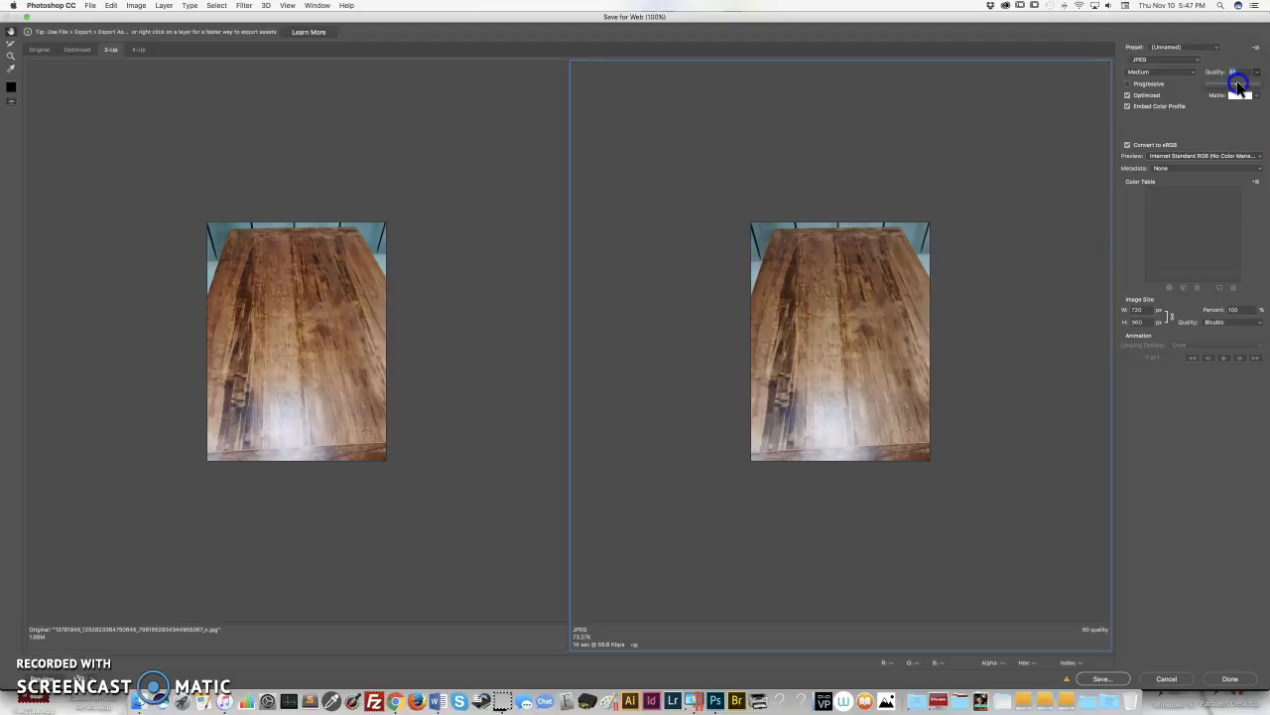
{"action": "left_click", "coordinate": [991, 122]}
{"action": "left_click_drag", "start_coordinate": [991, 122], "coordinate": [554, 670]}
{"action": "left_click_drag", "start_coordinate": [597, 639], "coordinate": [748, 506]}
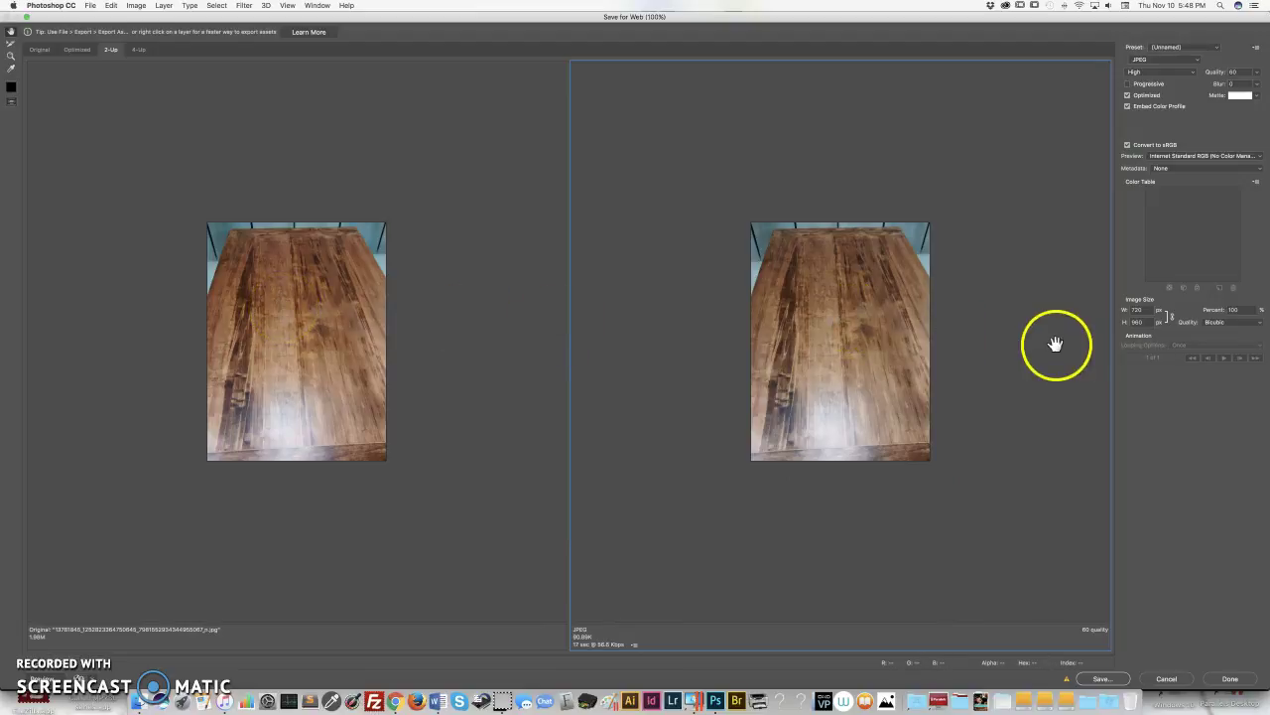
{"action": "left_click", "coordinate": [1257, 72]}
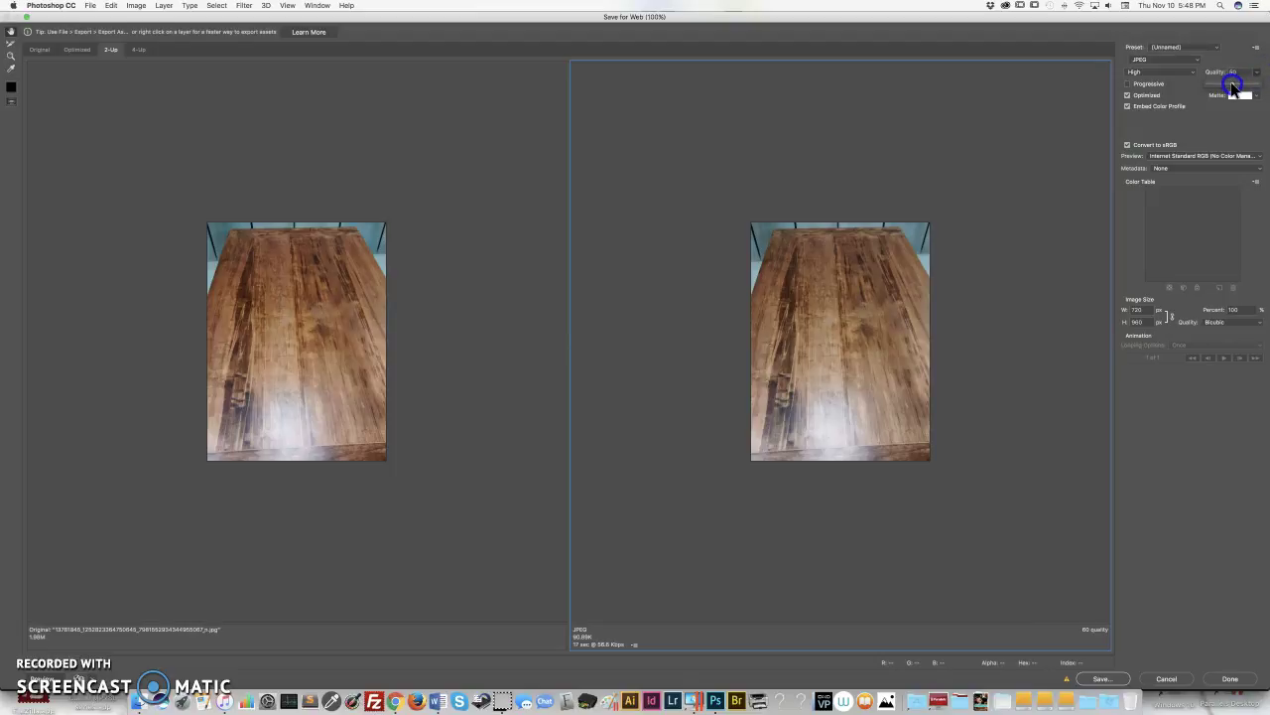
{"action": "left_click", "coordinate": [913, 208]}
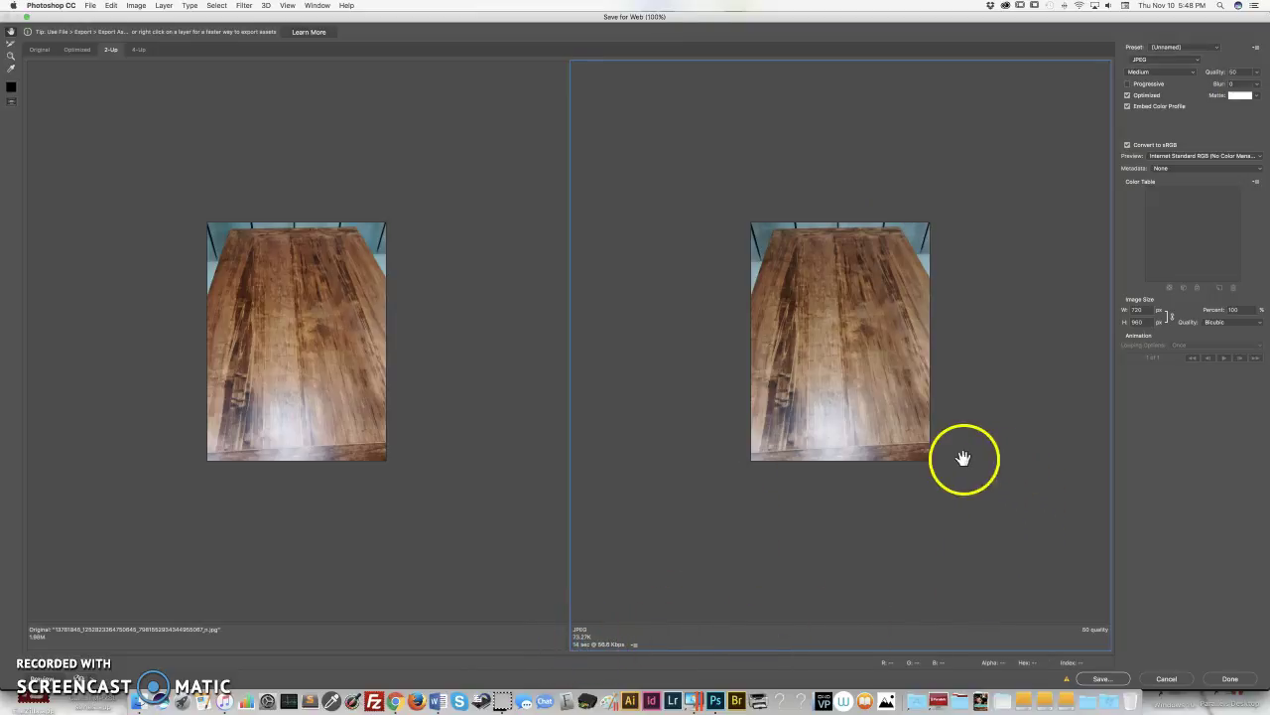
Reduce the export width to 300 px with the proportions linked and apply it to the previews
{"action": "double_click", "coordinate": [1142, 309]}
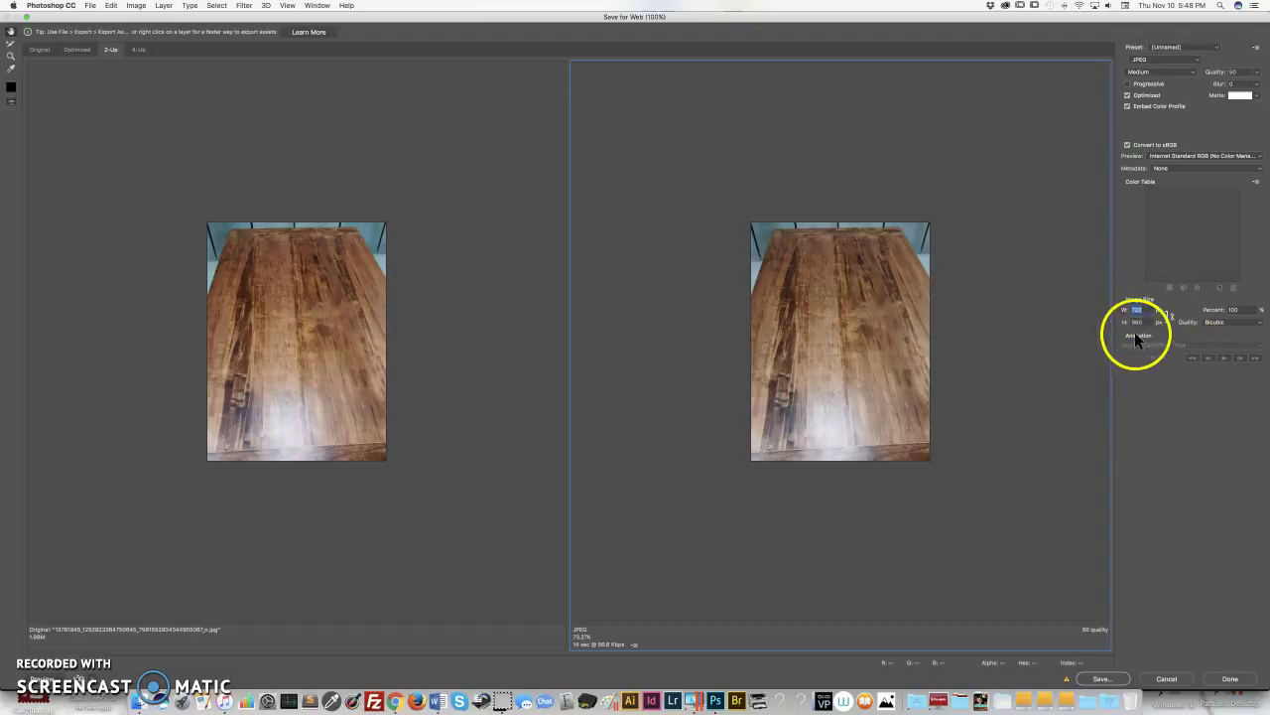
{"action": "type", "text": "500"}
{"action": "left_click", "coordinate": [1173, 317]}
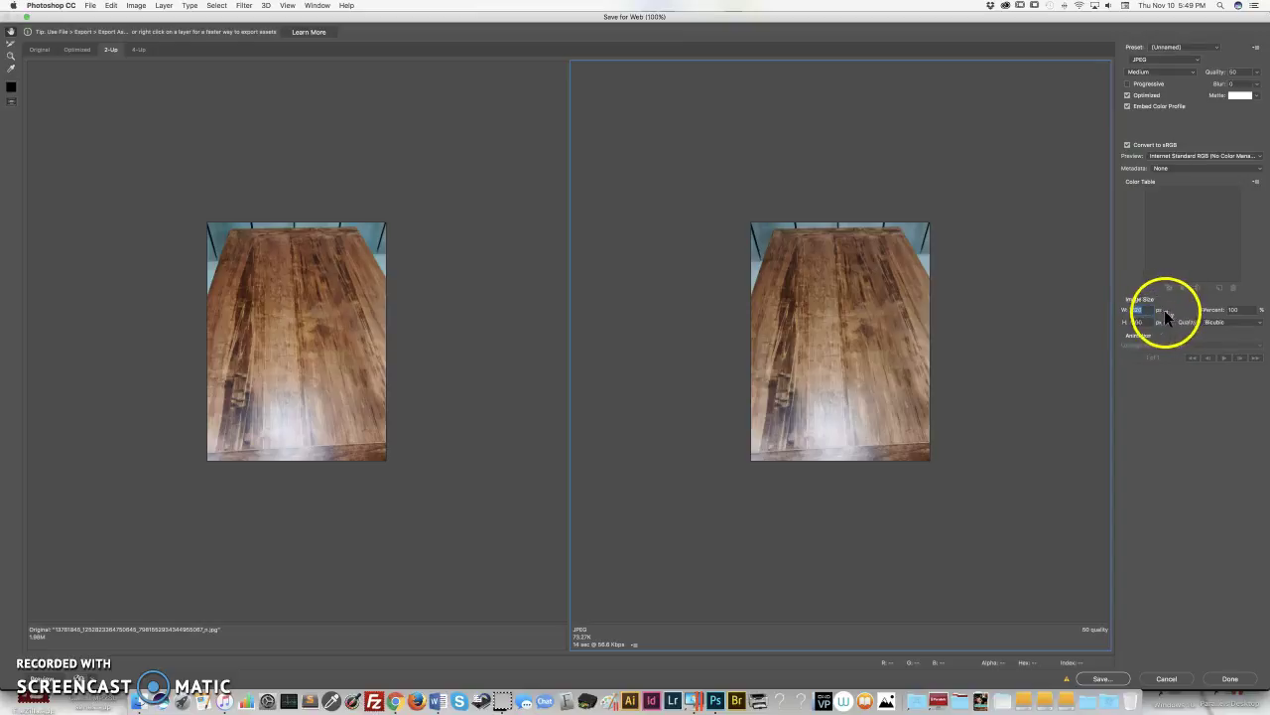
{"action": "left_click", "coordinate": [1142, 311]}
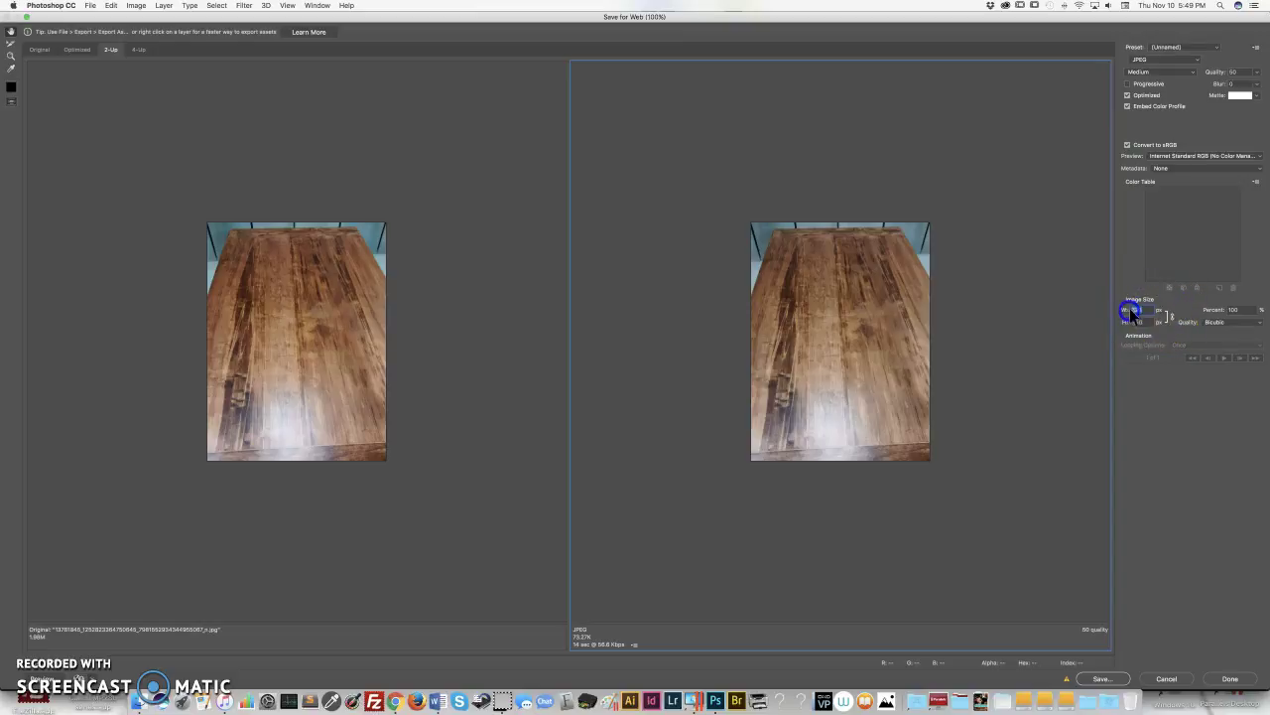
{"action": "type", "text": "1"}
{"action": "type", "text": "00"}
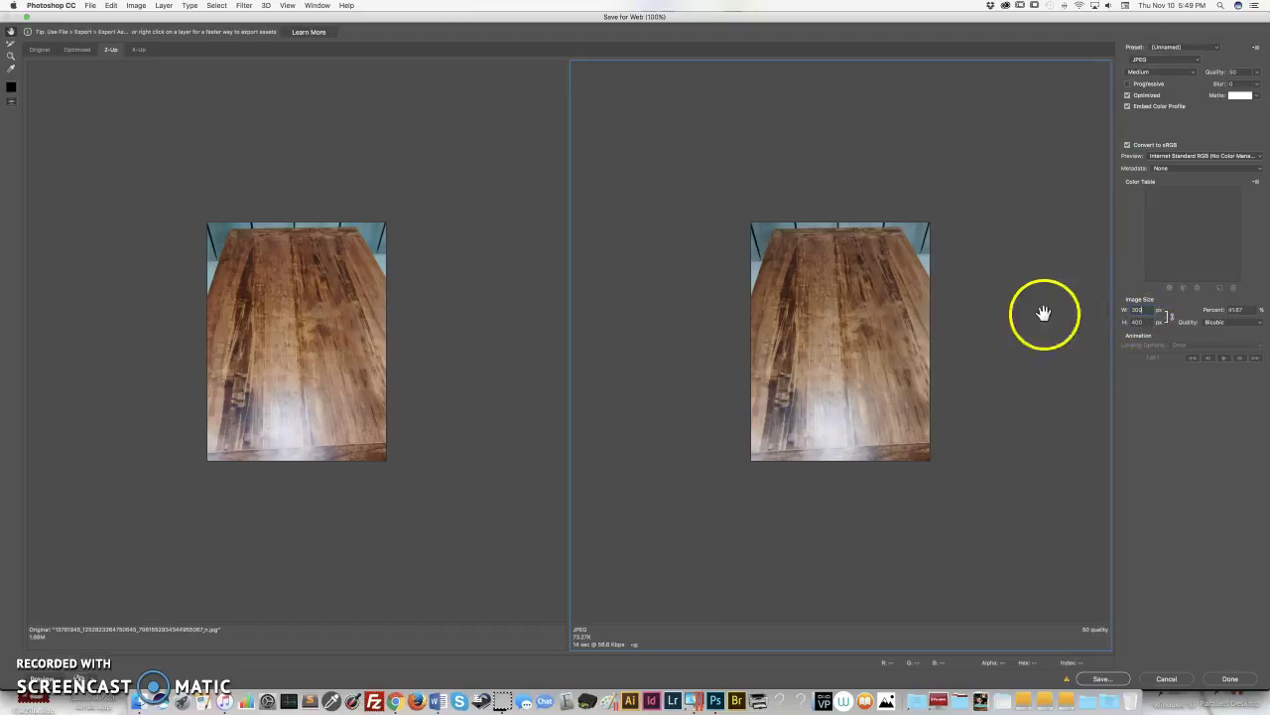
{"action": "left_click", "coordinate": [978, 314]}
Examine the optimized preview's estimated download time and its available connection speeds
{"action": "left_click", "coordinate": [485, 681]}
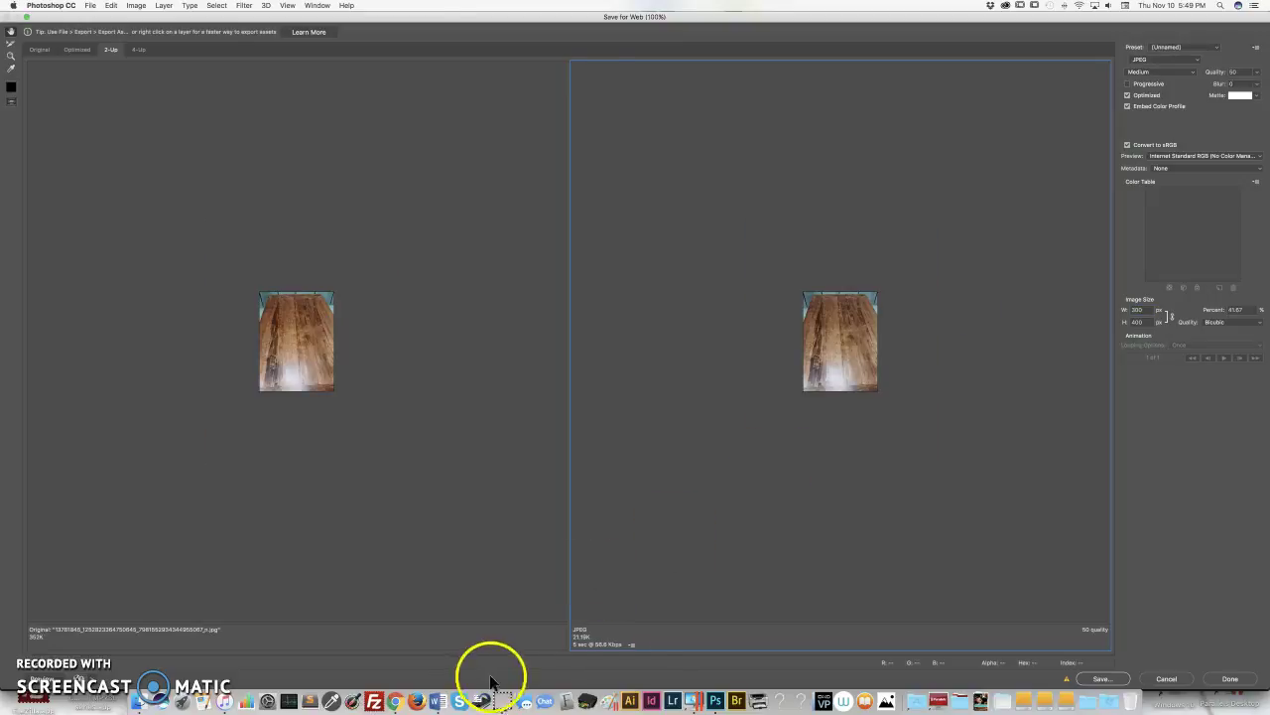
{"action": "left_click", "coordinate": [630, 643]}
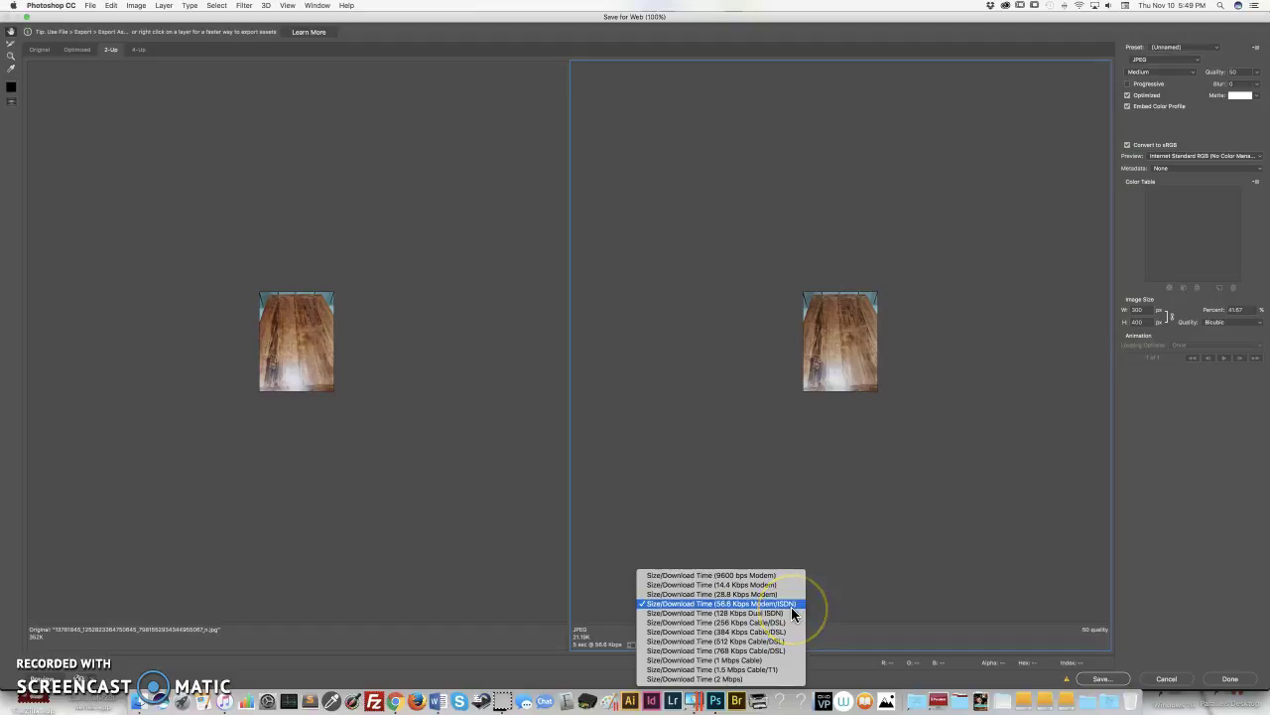
{"action": "left_click_drag", "start_coordinate": [791, 606], "coordinate": [848, 572]}
{"action": "left_click_drag", "start_coordinate": [609, 644], "coordinate": [615, 646]}
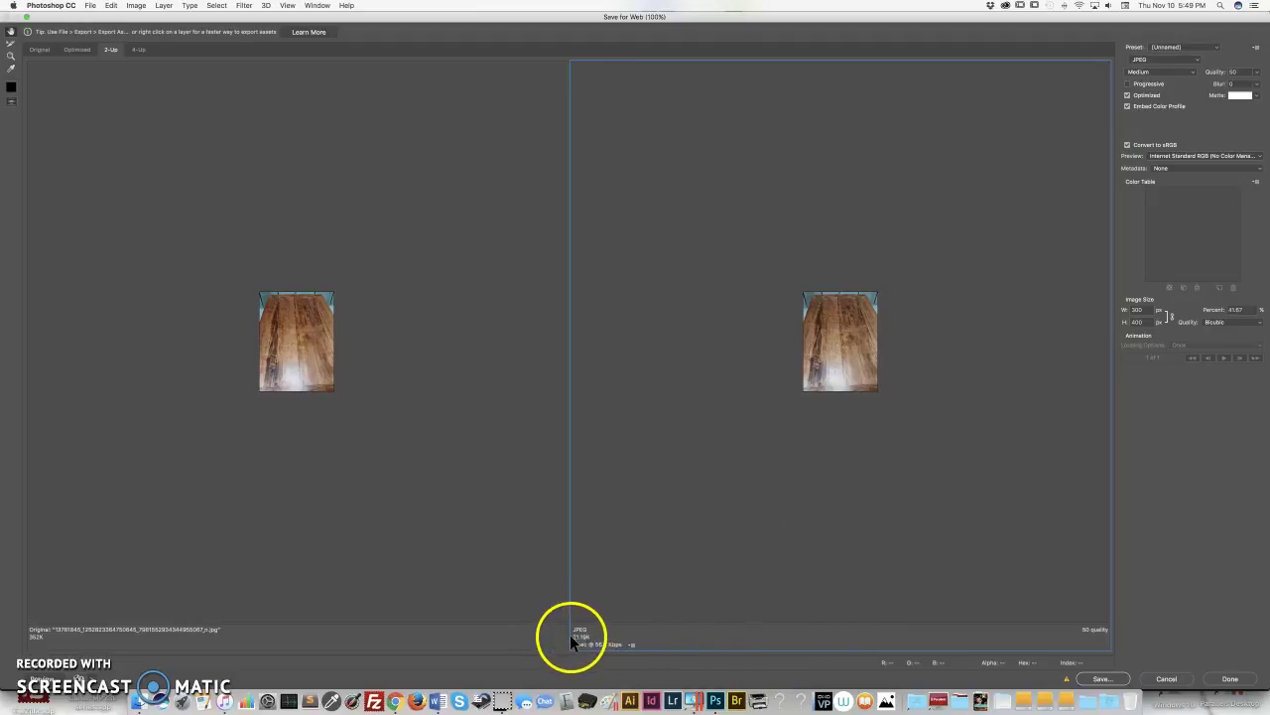
Set the export width back to 720 px and apply it to the previews
{"action": "left_click", "coordinate": [1134, 310]}
{"action": "type", "text": "720"}
{"action": "left_click", "coordinate": [968, 399]}
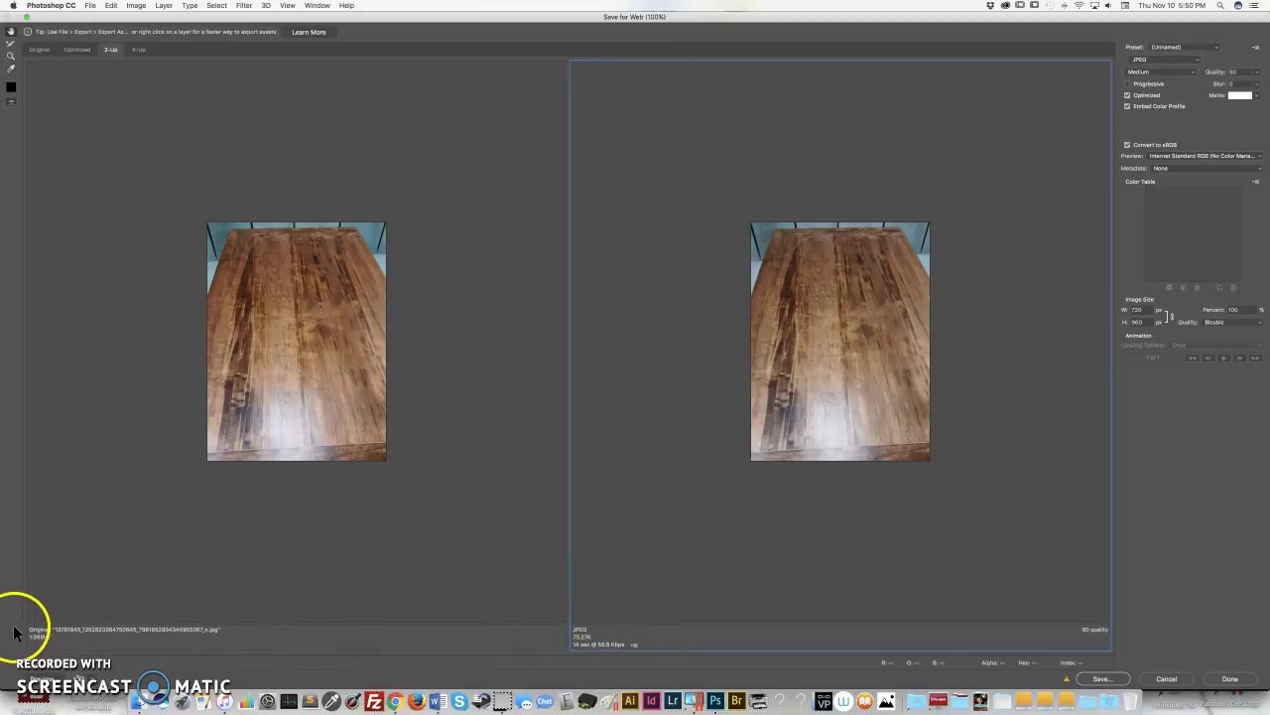
Save the optimized image to the Desktop as table-top-3.jpg, with the Images Only format
{"action": "left_click", "coordinate": [1100, 679]}
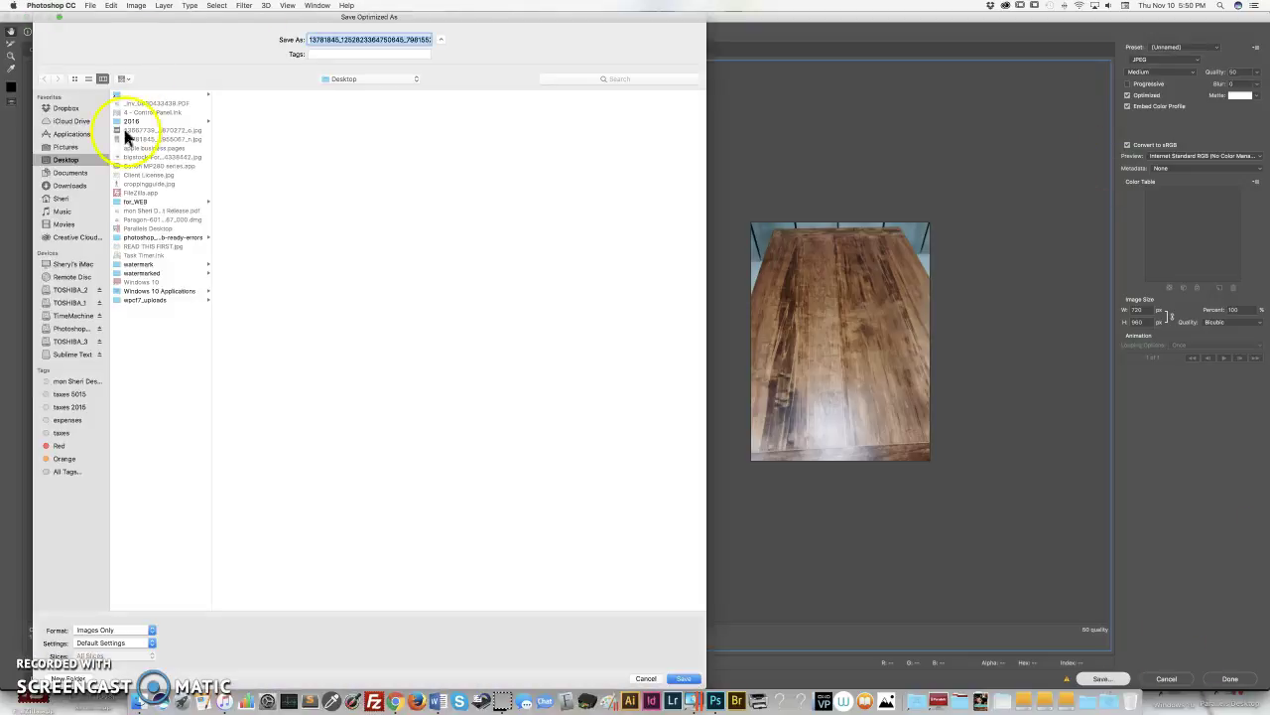
{"action": "left_click", "coordinate": [79, 164]}
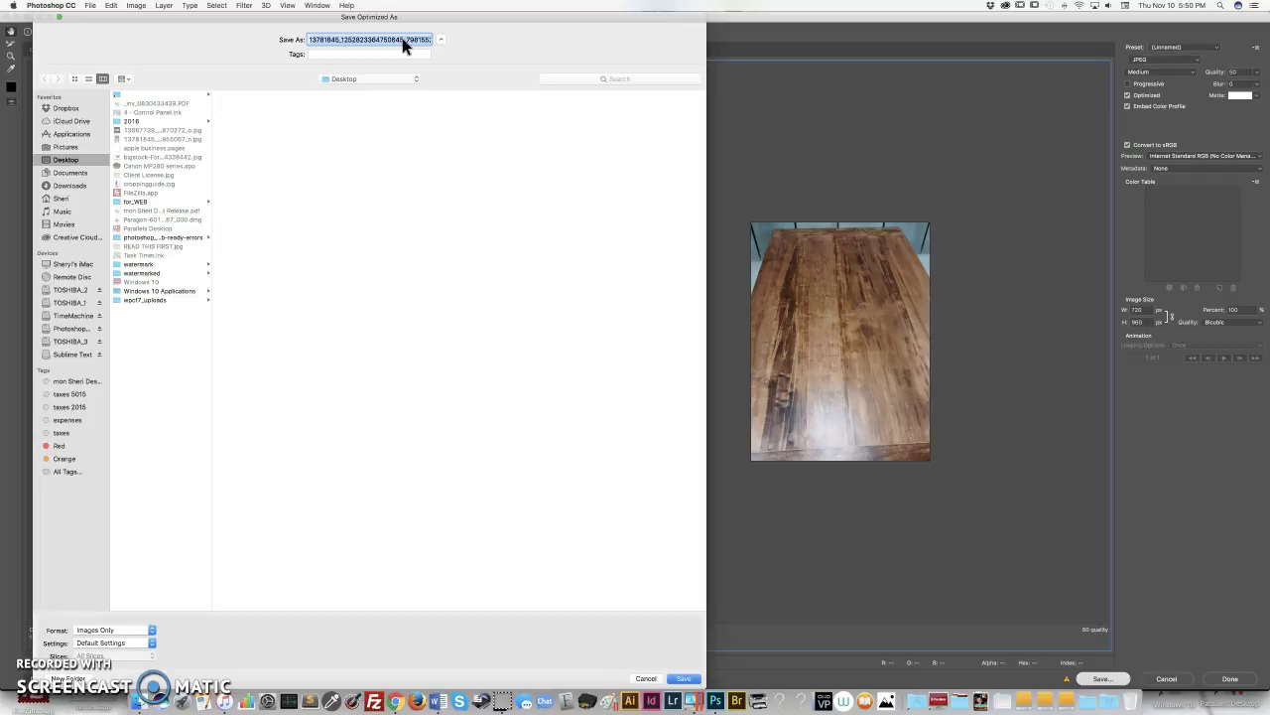
{"action": "type", "text": "tabletop"}
{"action": "left_click", "coordinate": [336, 42]}
{"action": "left_click", "coordinate": [296, 44]}
{"action": "left_click", "coordinate": [410, 42]}
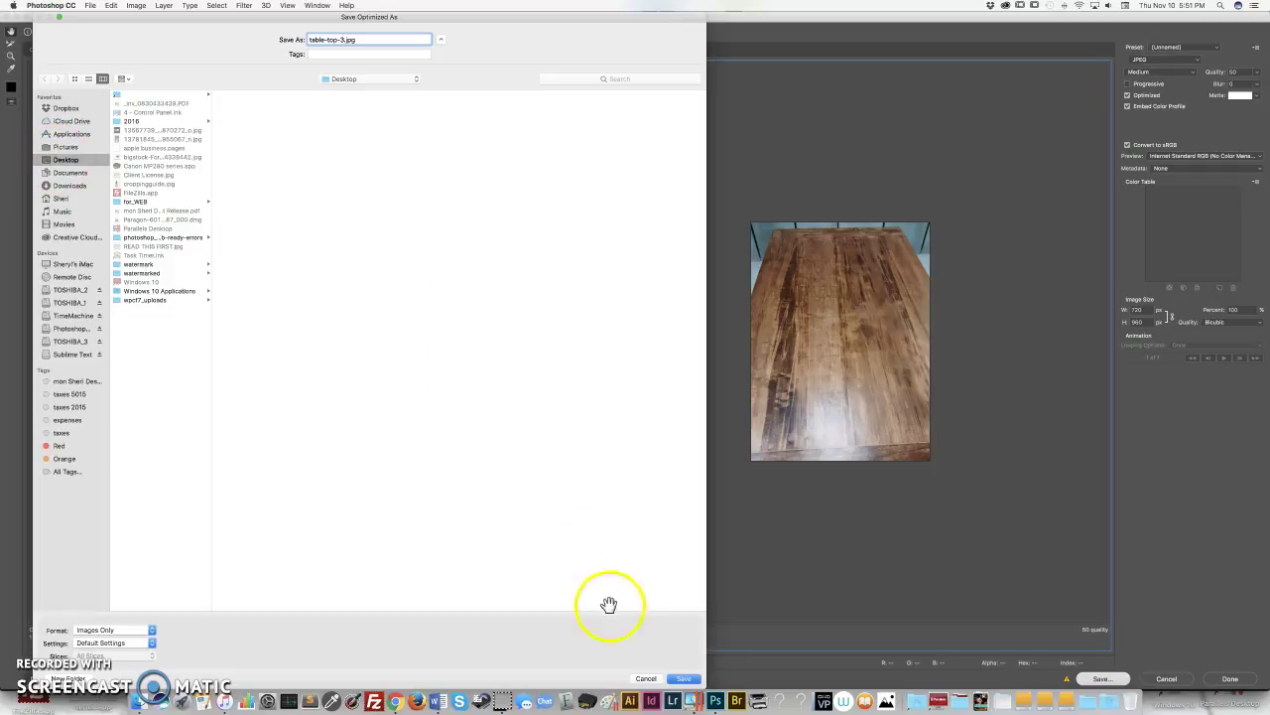
{"action": "left_click", "coordinate": [684, 678]}
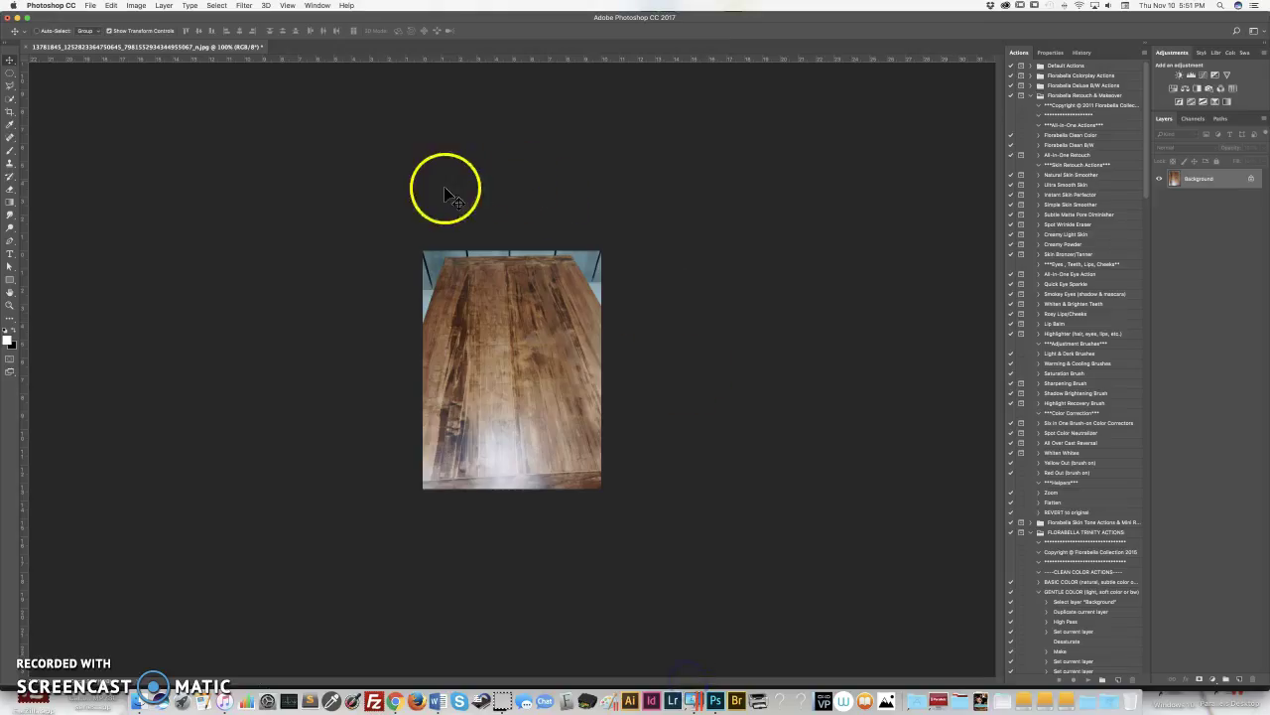